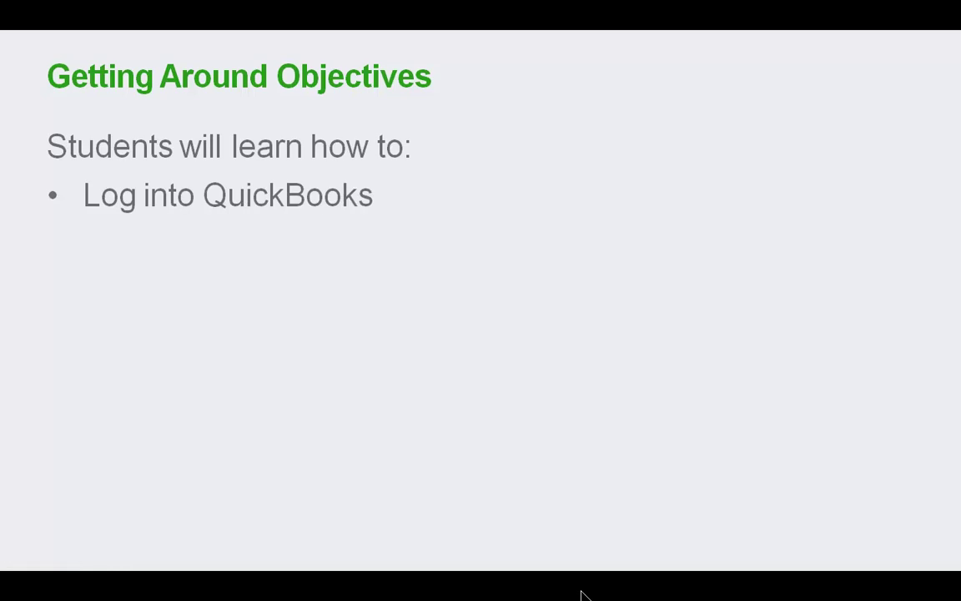
pyautogui.press('Right')
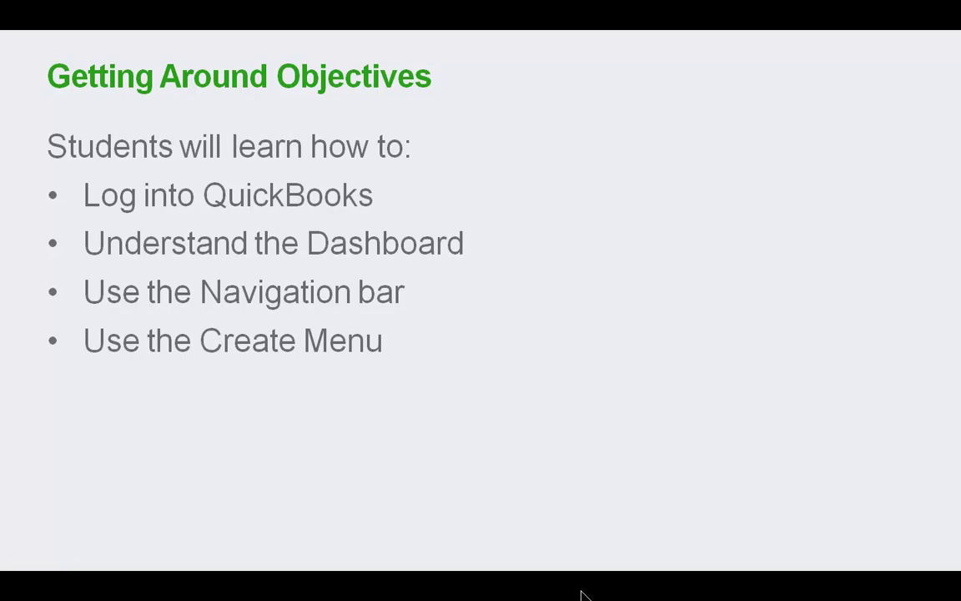
# Step: Reveal the remaining objectives, from Log into QuickBooks through Use the Gear icon to Transaction forms
pyautogui.press('Right')
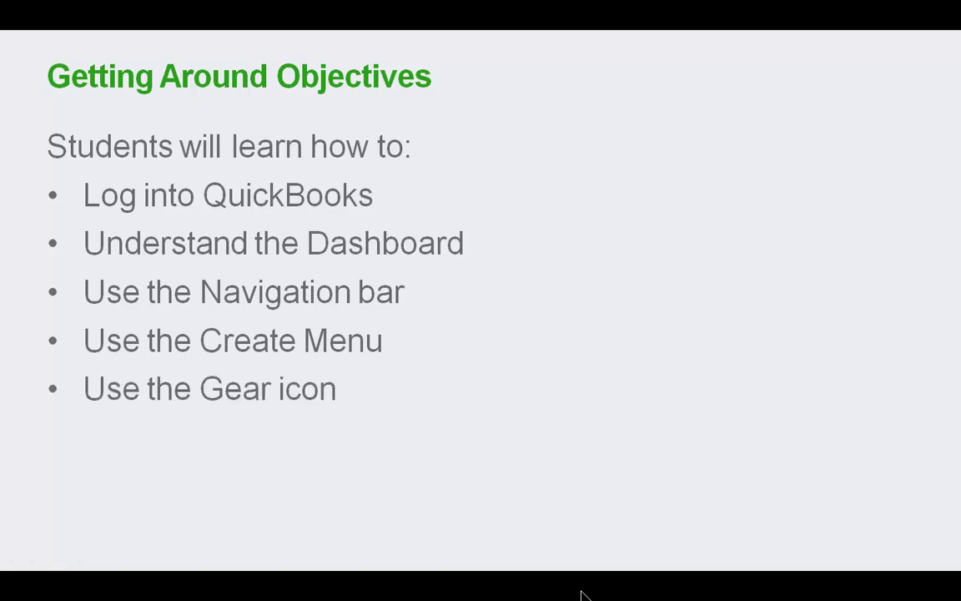
pyautogui.press('Right')
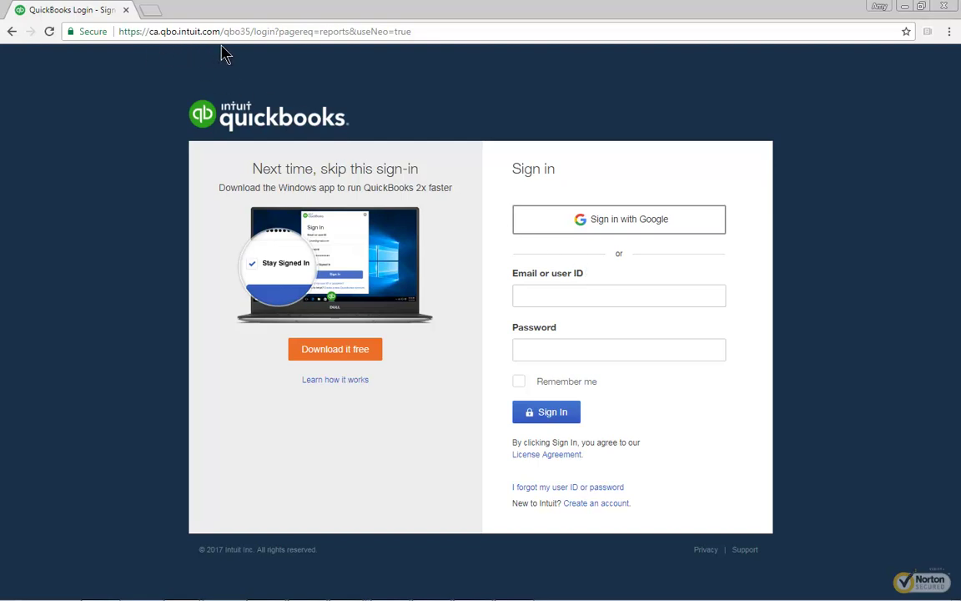
# Step: Sign in to QuickBooks Online with the user ID and the account password
pyautogui.click(523, 294)
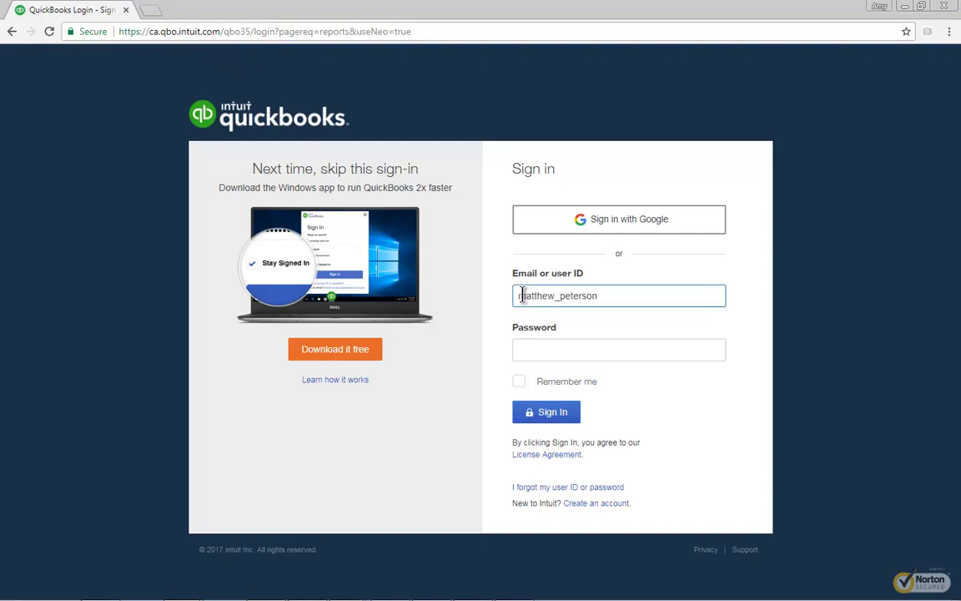
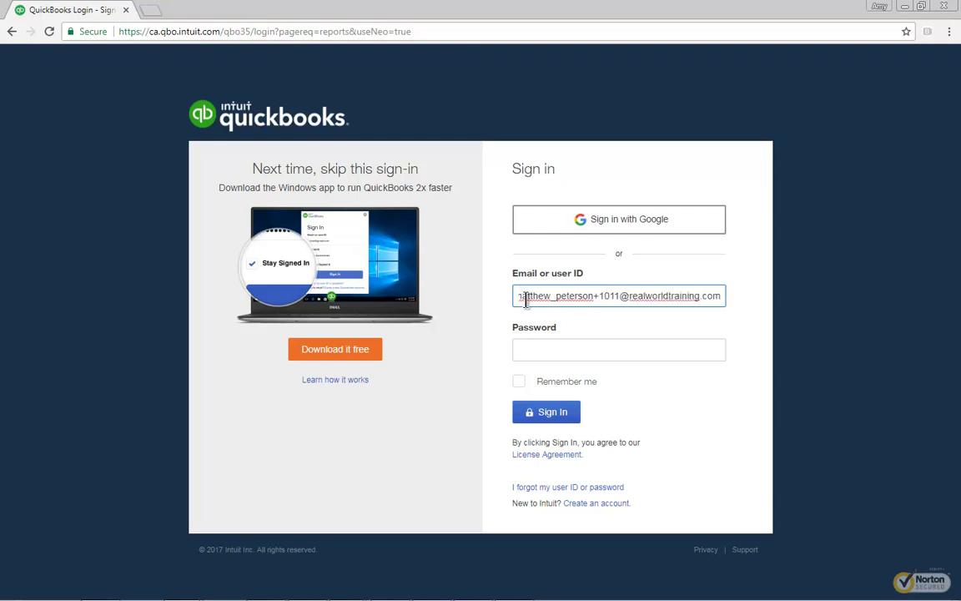
pyautogui.click(523, 346)
pyautogui.write('••••••••••')
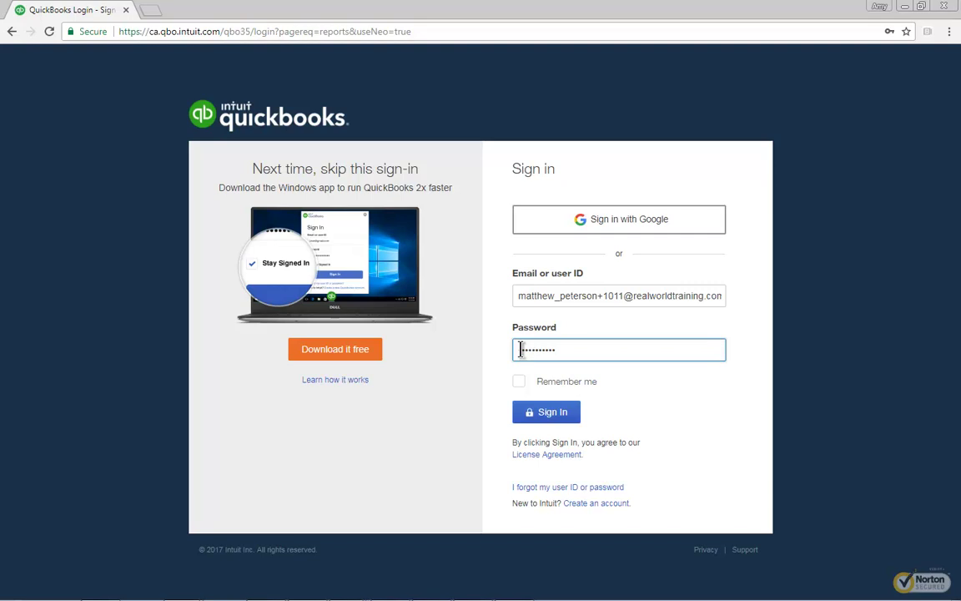
pyautogui.click(546, 411)
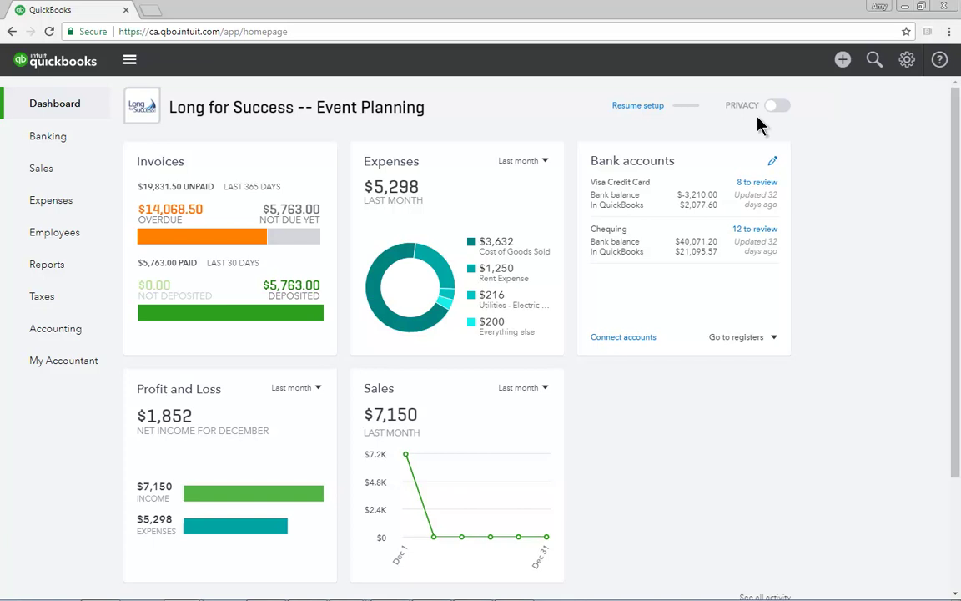
pyautogui.click(777, 107)
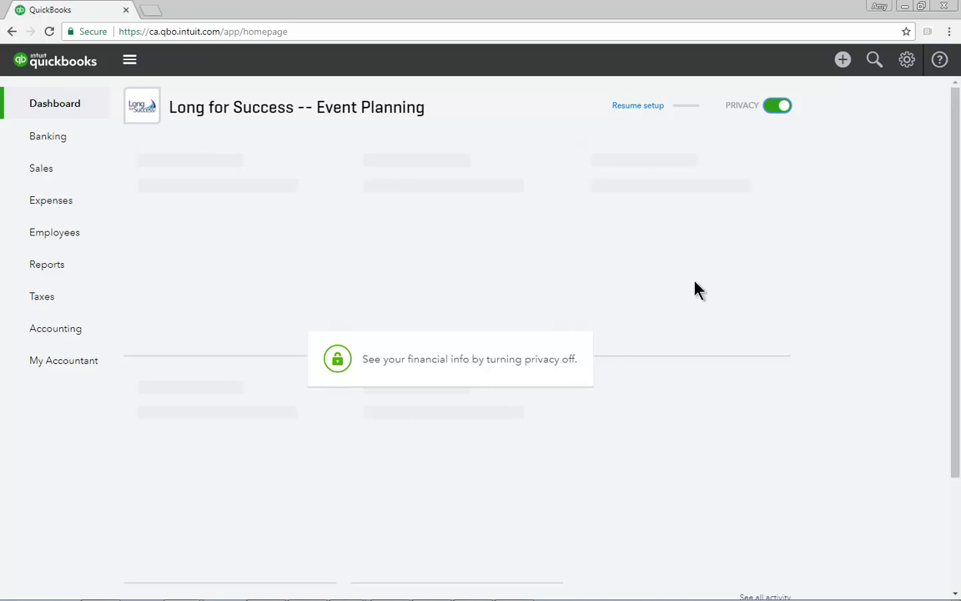
pyautogui.click(775, 111)
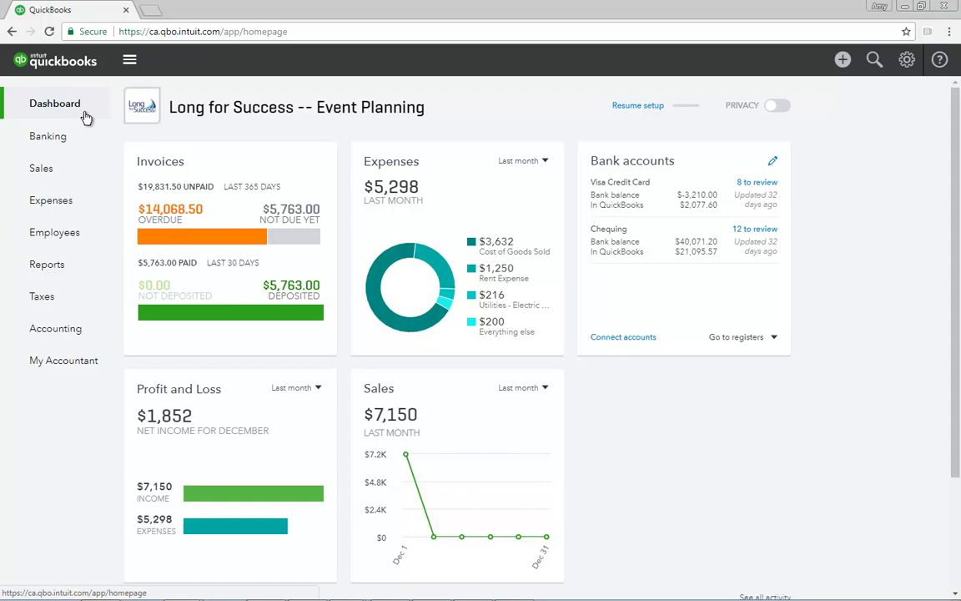
# Step: Go to Banking and view the Bank Rules list: Gas, Coffee and Owner Mobile Phone
pyautogui.click(59, 141)
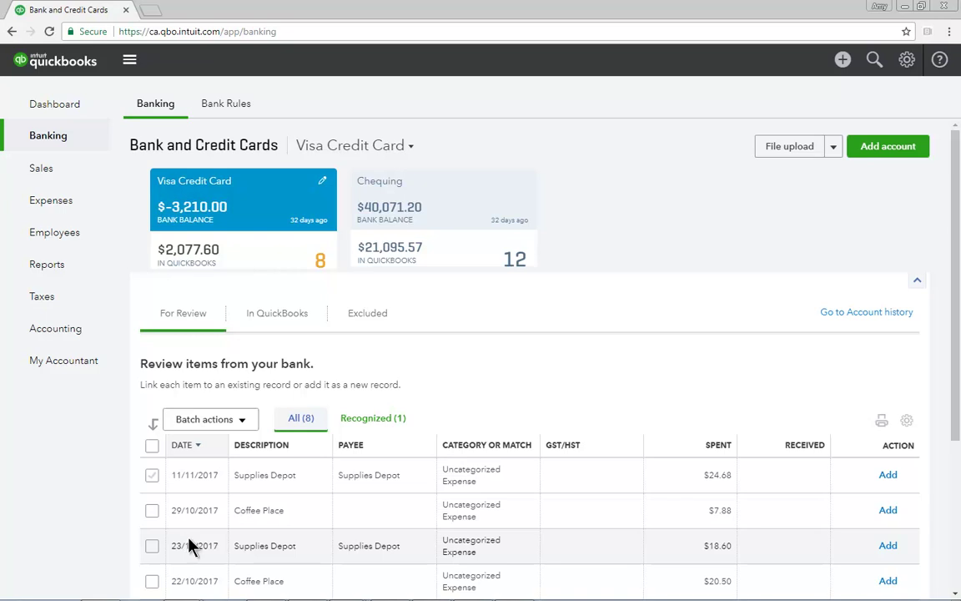
pyautogui.click(225, 107)
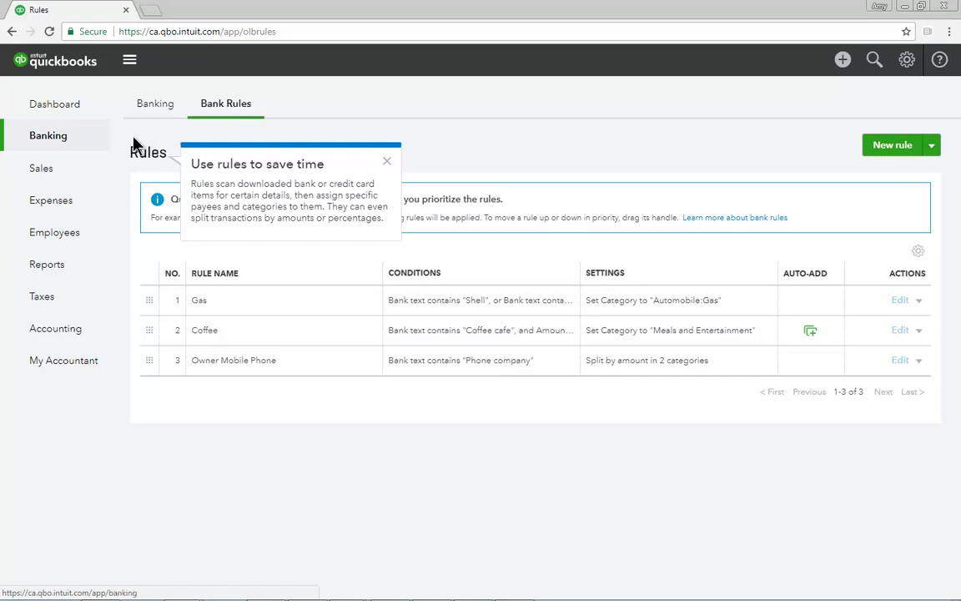
# Step: Open Sales to view All Sales with recent invoices, payments, balances and statuses
pyautogui.click(43, 173)
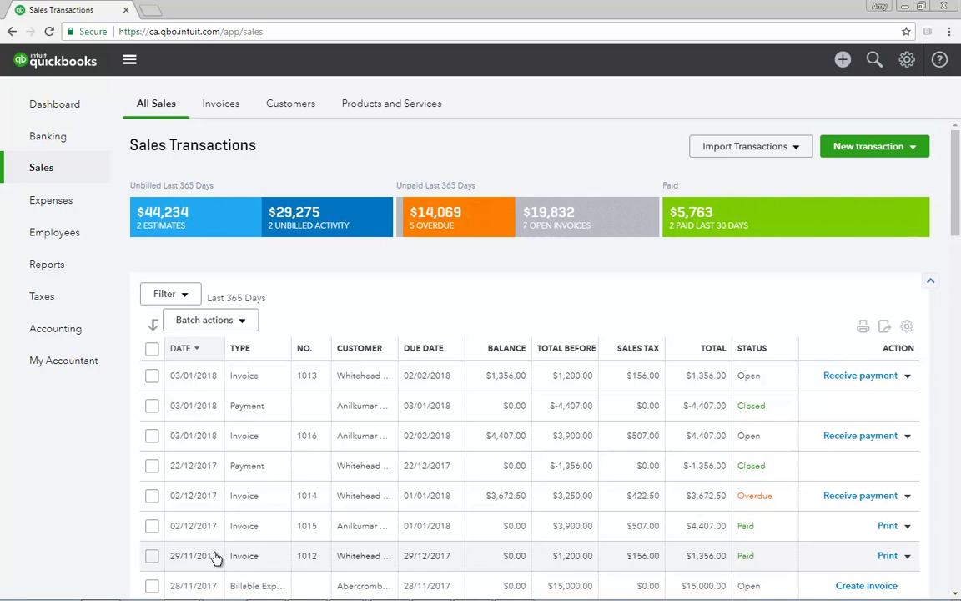
# Step: Browse the Invoices and Customers lists, ending on Products and Services with 1 out-of-stock item
pyautogui.click(237, 109)
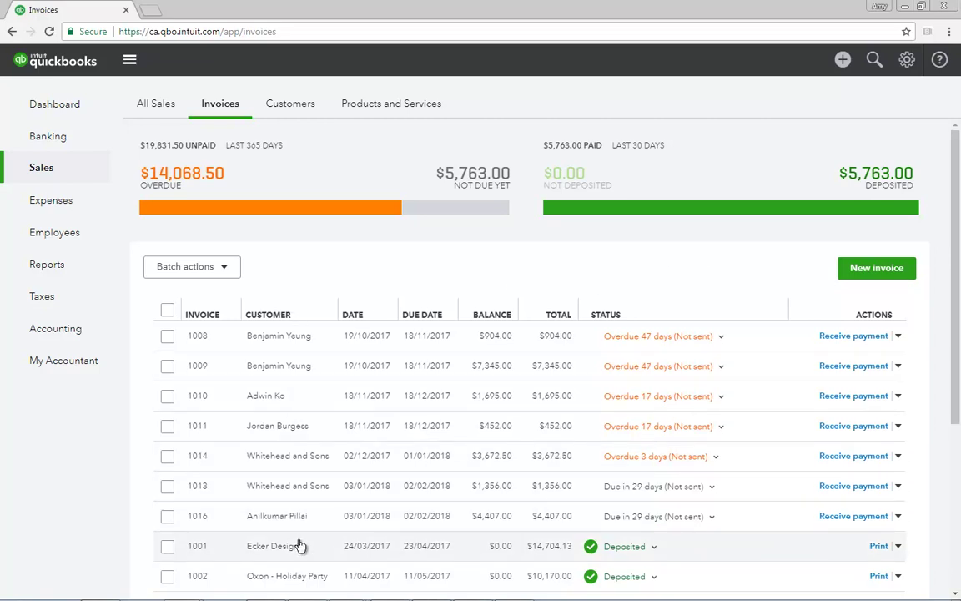
pyautogui.click(312, 114)
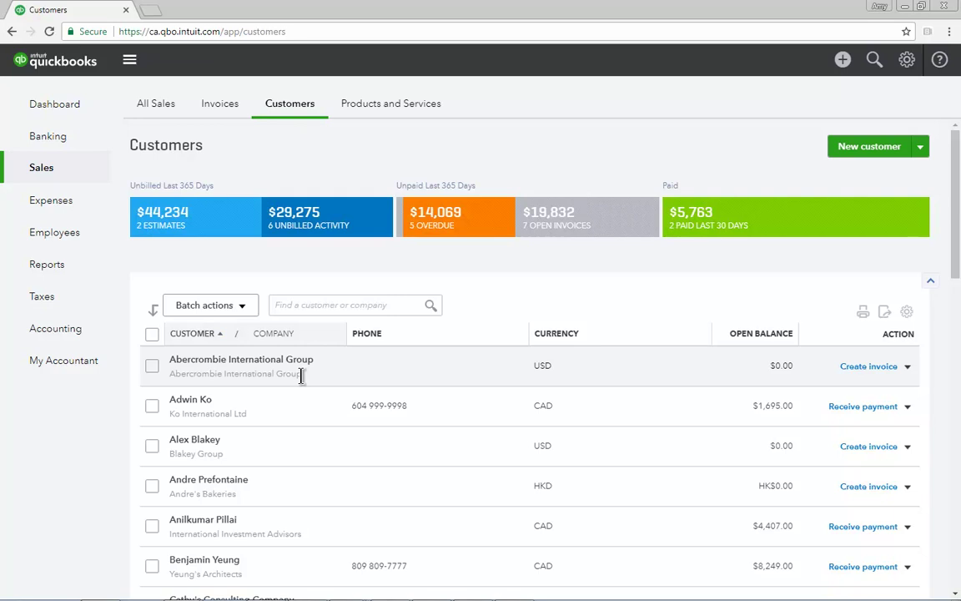
pyautogui.click(396, 108)
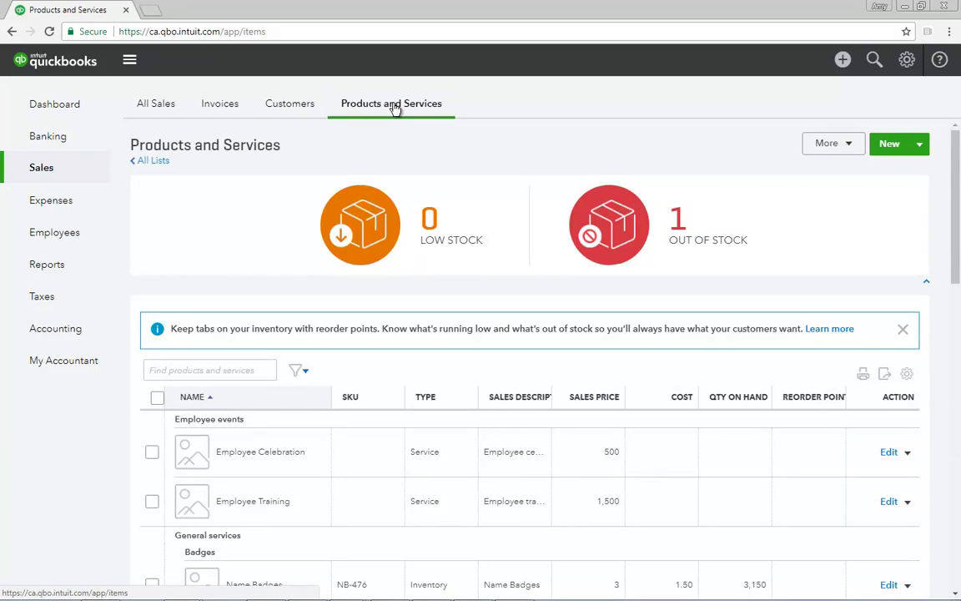
# Step: View Expenses and the Suppliers list, then the Employees payroll setup page
pyautogui.click(65, 205)
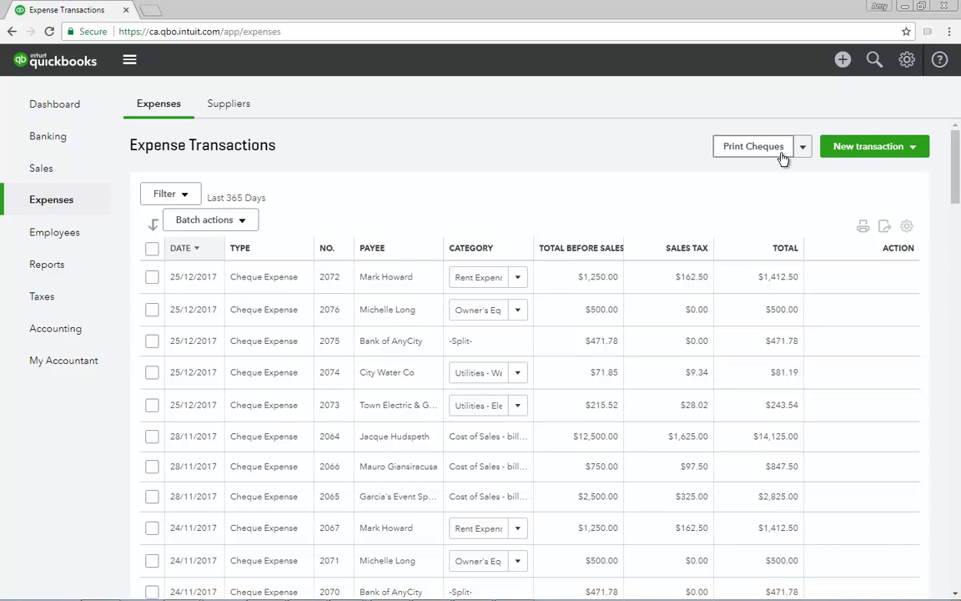
pyautogui.click(238, 109)
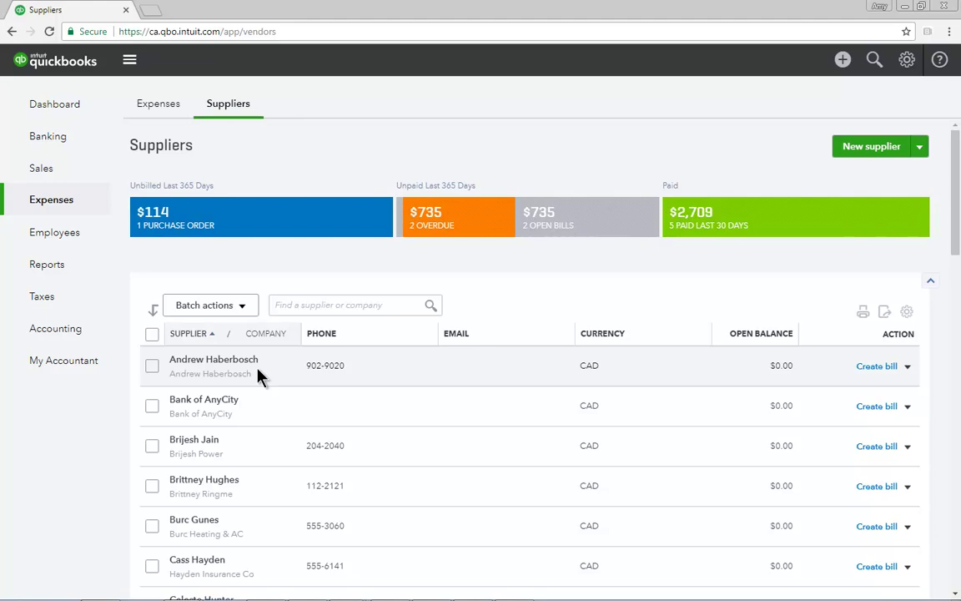
pyautogui.click(68, 238)
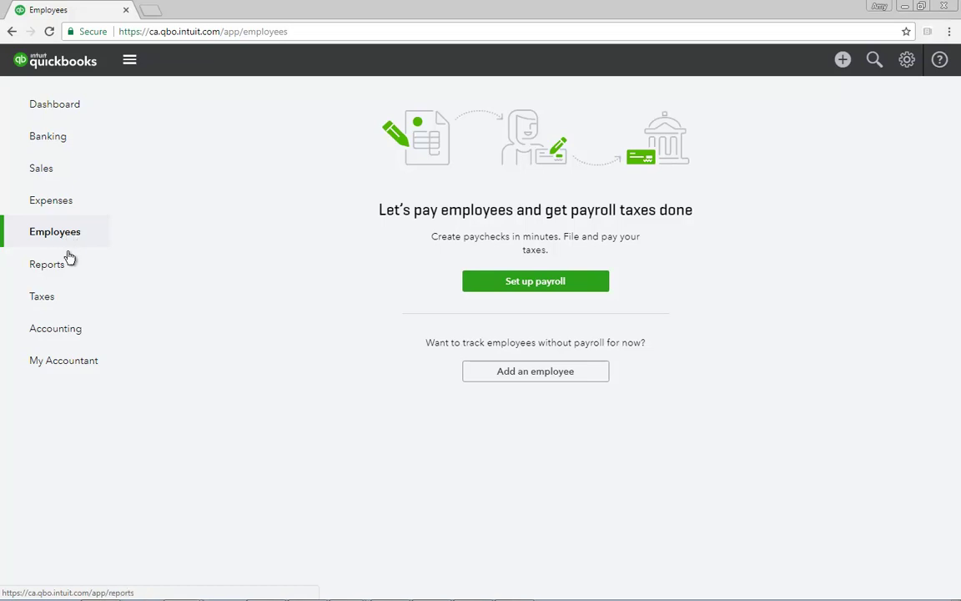
# Step: Open Reports to see the -$9,374 net income summary and Recommended Reports
pyautogui.click(70, 267)
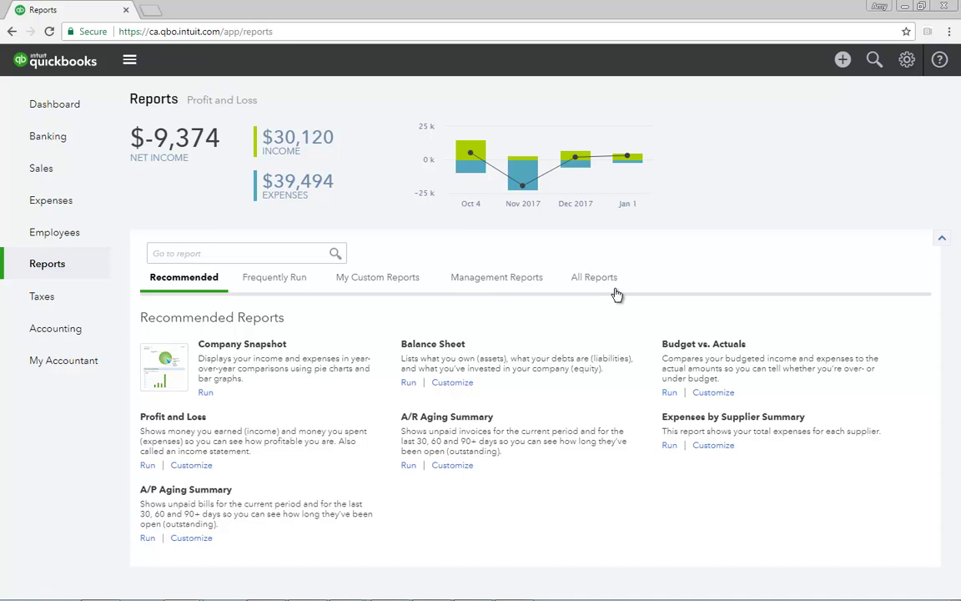
# Step: Open Taxes to view the Sales Tax page with $123.46 owing for 21/07/2017–30/09/2017
pyautogui.click(56, 302)
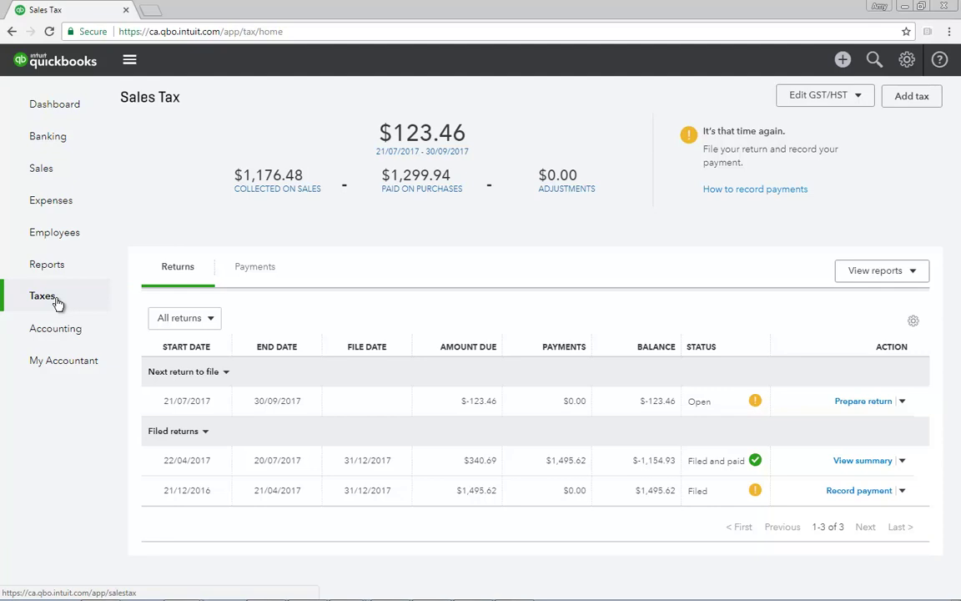
# Step: Open Accounting to view the Chart of Accounts, with Chequing at 21,095.57
pyautogui.click(64, 332)
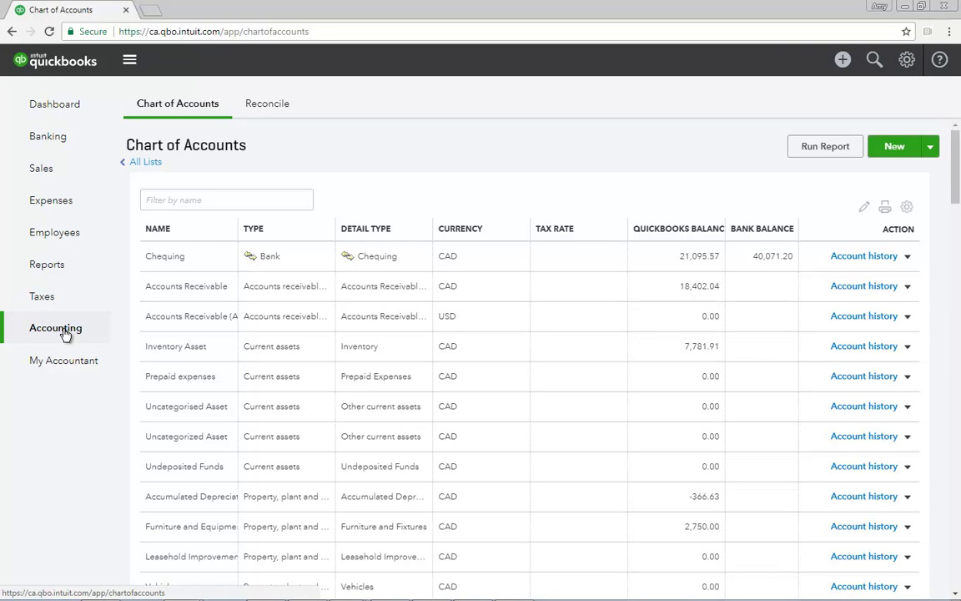
# Step: Look over the Reconcile tab and My Accountant page, then return to the Dashboard
pyautogui.click(264, 111)
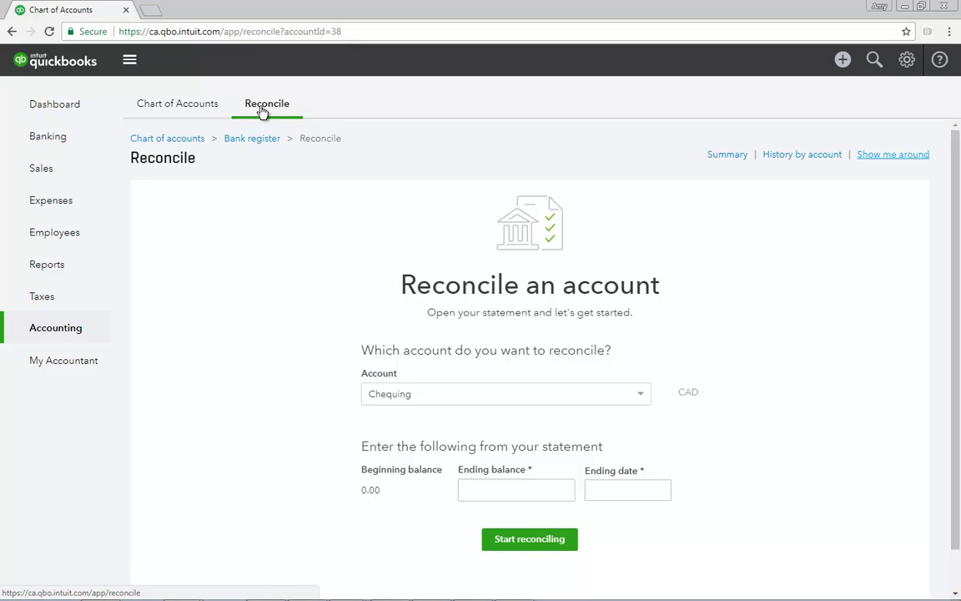
pyautogui.click(60, 364)
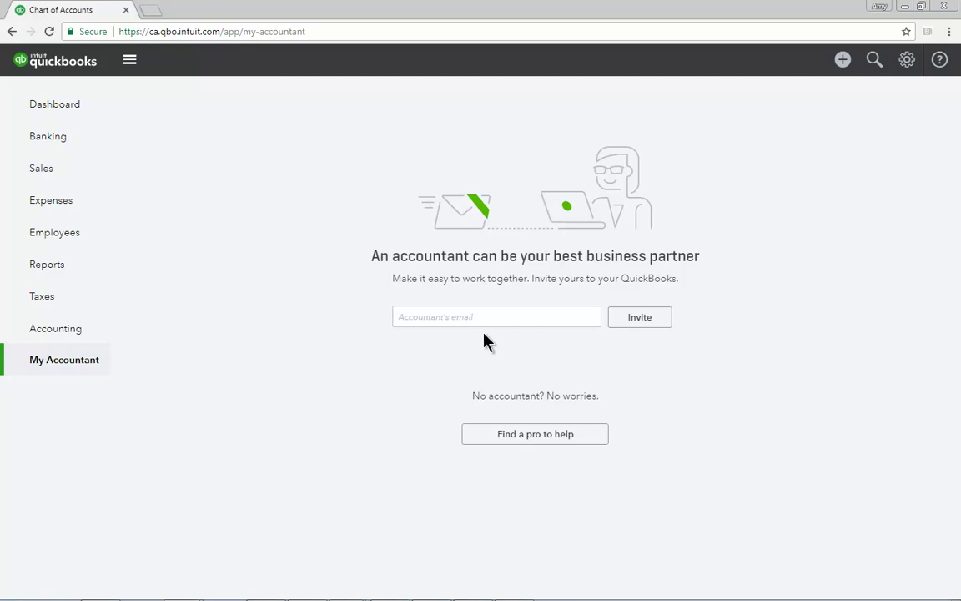
pyautogui.click(57, 108)
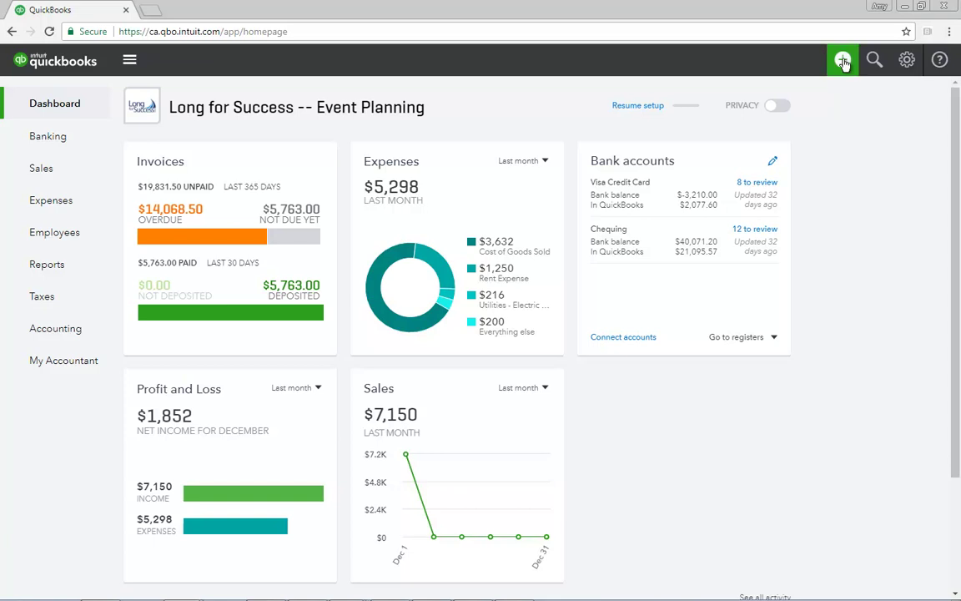
pyautogui.click(843, 61)
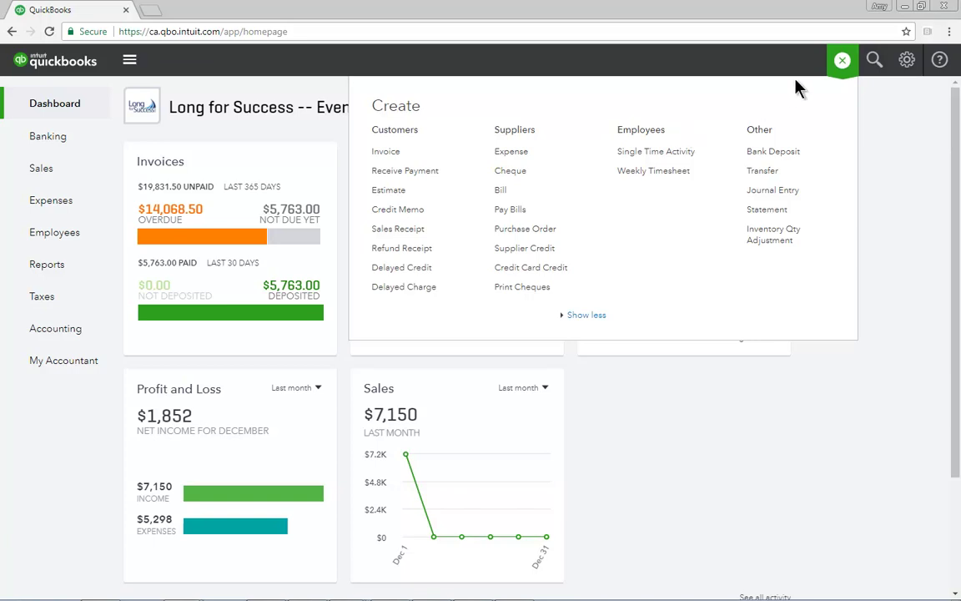
pyautogui.click(840, 60)
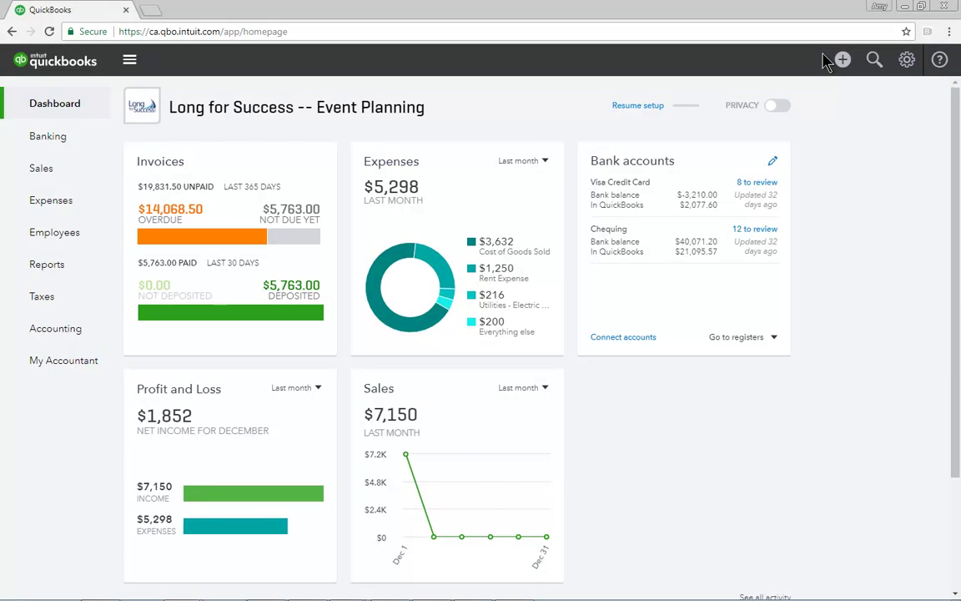
pyautogui.click(874, 60)
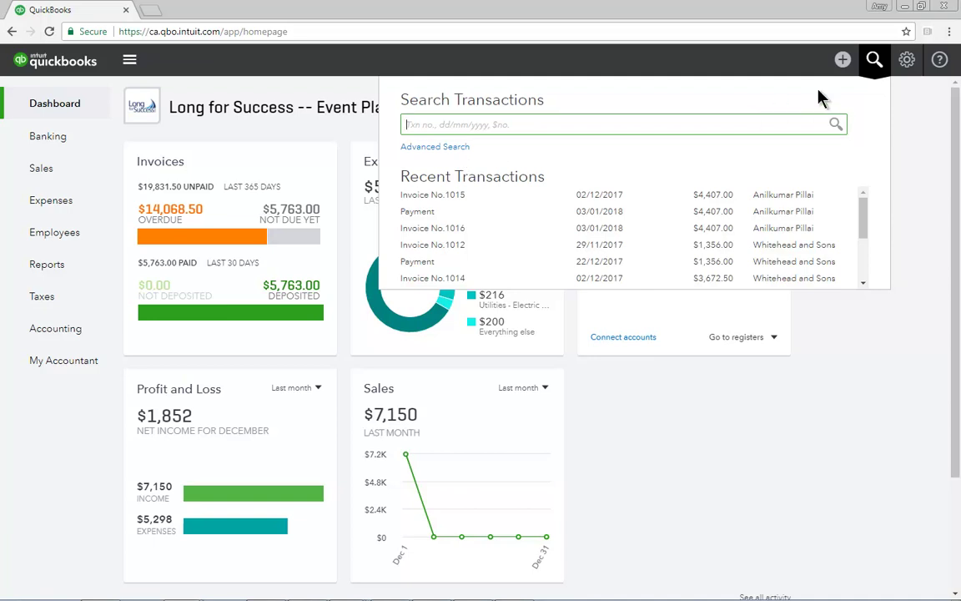
pyautogui.press('Escape')
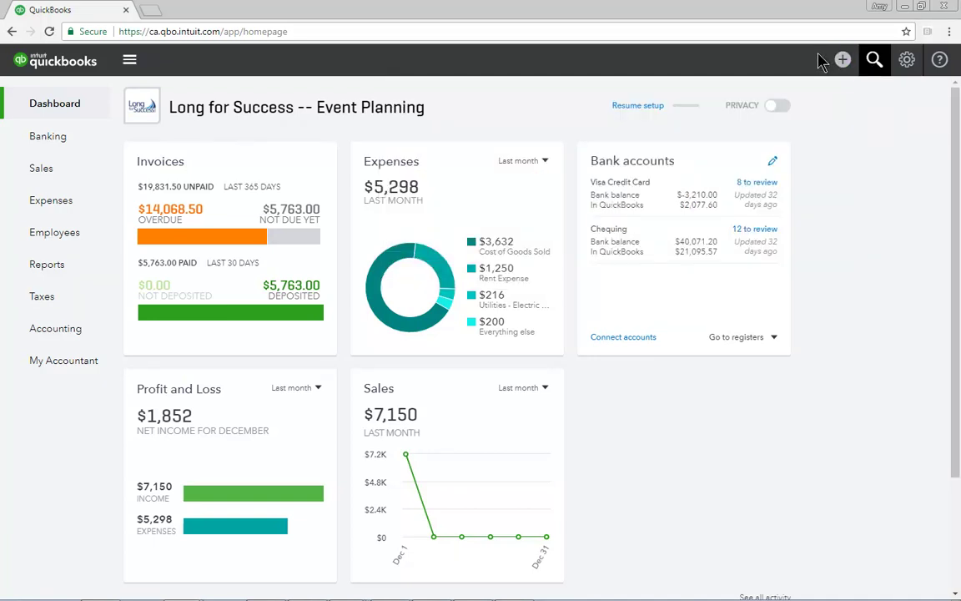
pyautogui.click(913, 67)
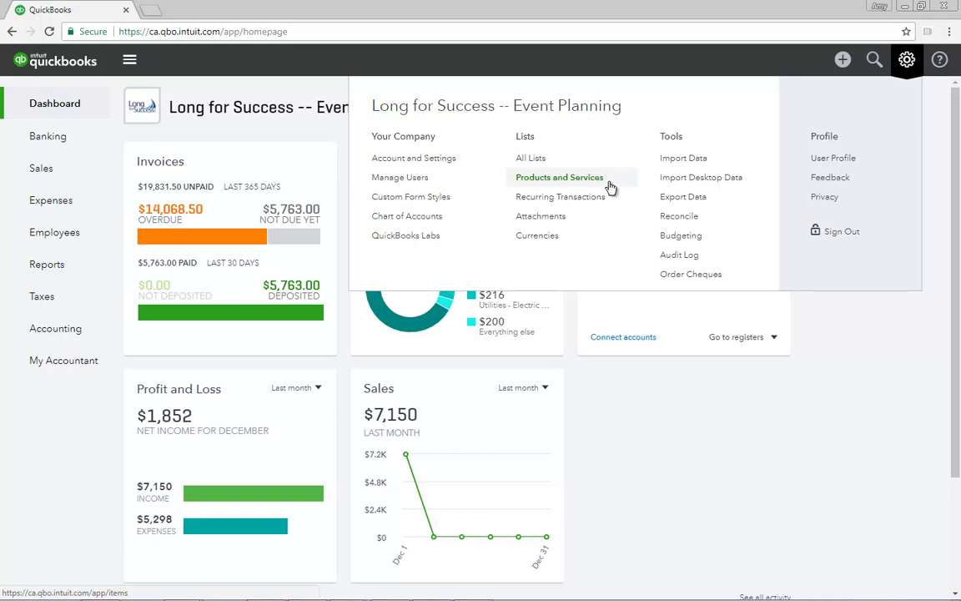
pyautogui.click(907, 64)
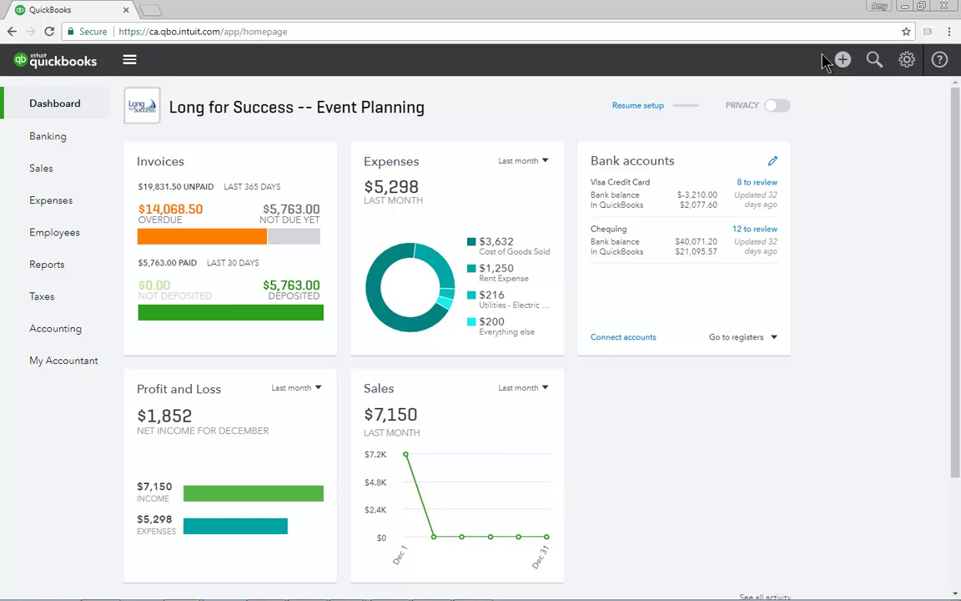
# Step: Start a new blank invoice (no. 1017, Net 30) from the Create menu's Customers column
pyautogui.click(842, 61)
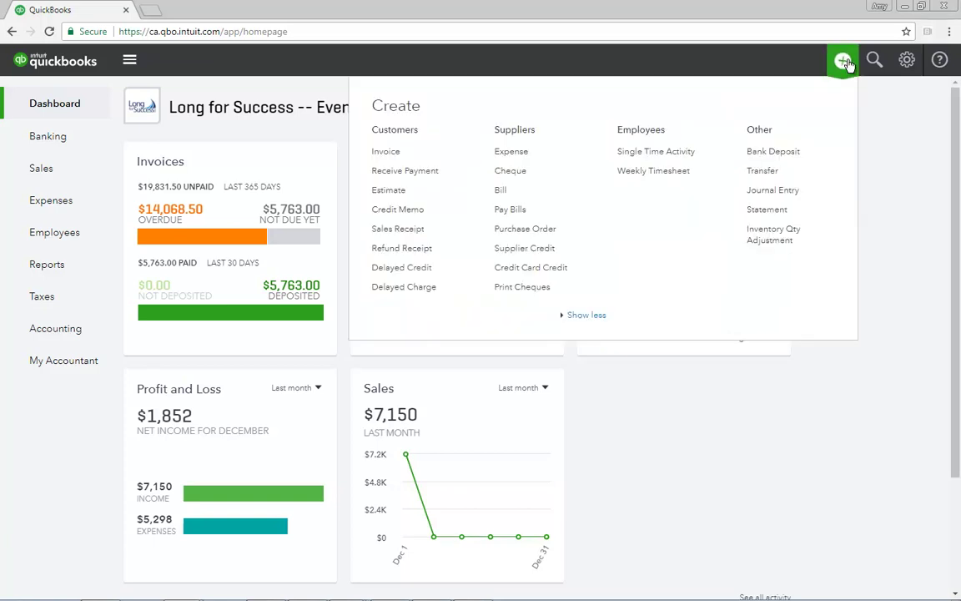
pyautogui.click(396, 153)
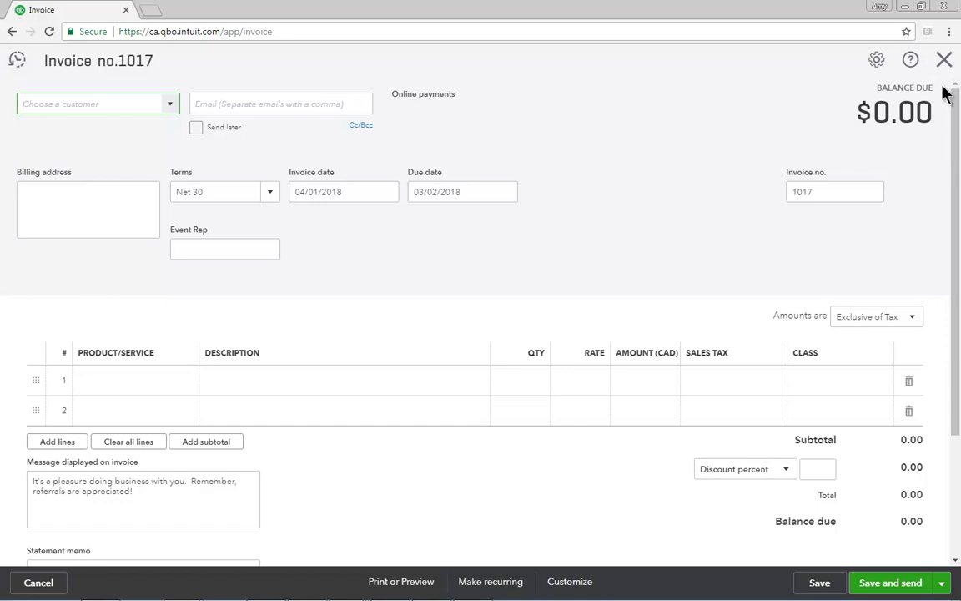
# Step: Close the blank invoice no. 1017 without saving and return to the company dashboard
pyautogui.click(944, 59)
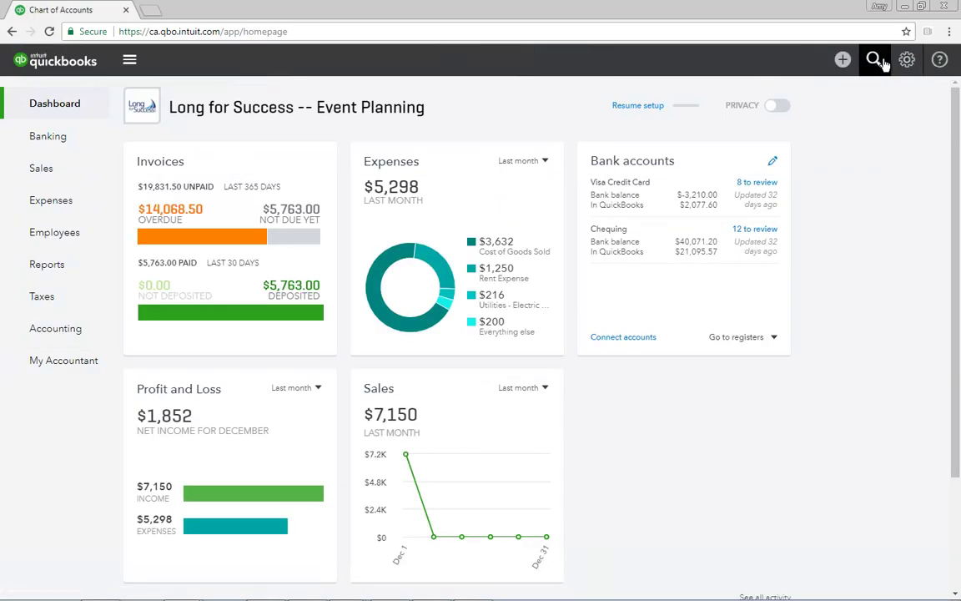